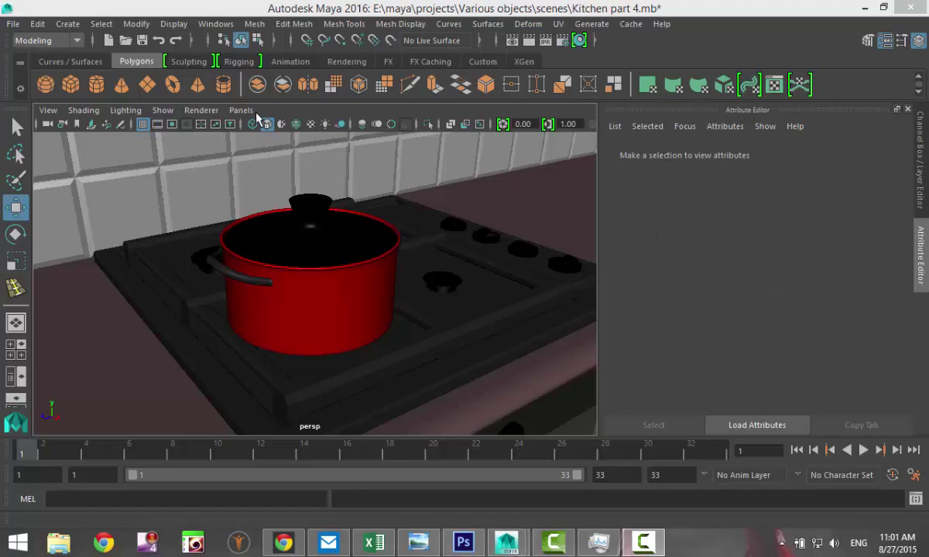
# Select the lid of the red pot on the stove and center its pivot.
pyautogui.click(101, 343)
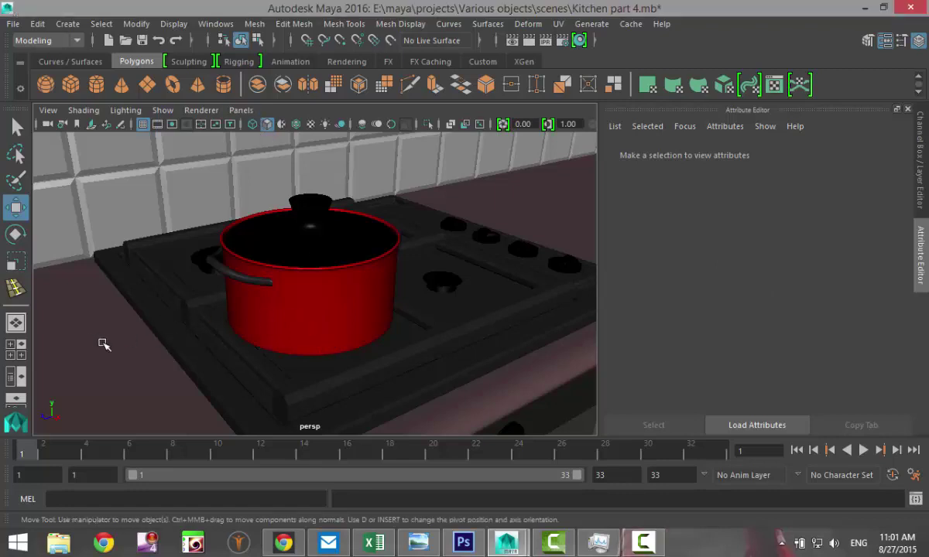
pyautogui.scroll(-5, 183, 325)
pyautogui.scroll(6, 181, 326)
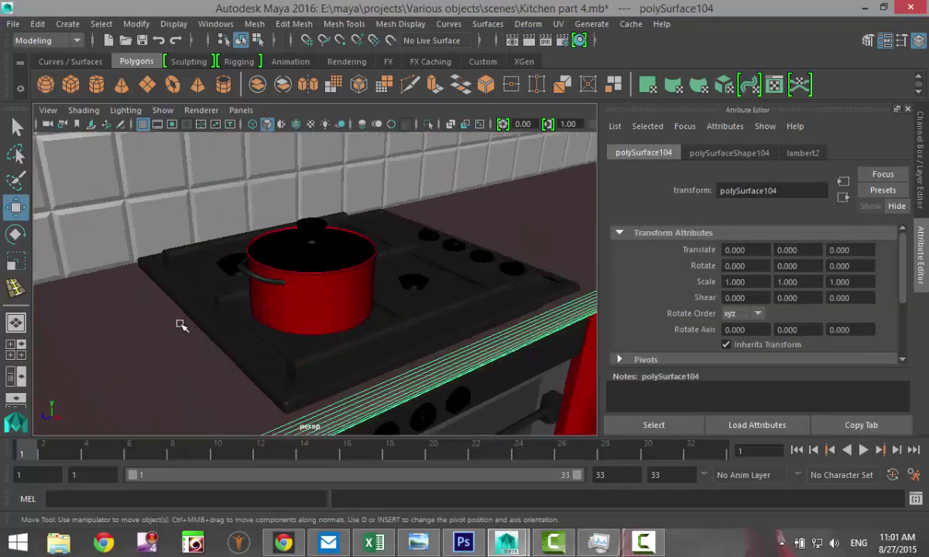
pyautogui.scroll(2, 181, 326)
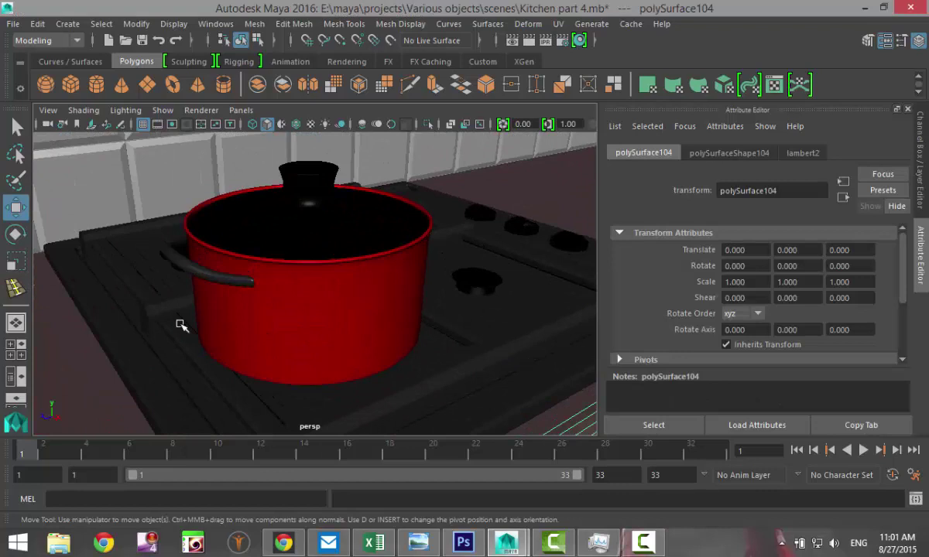
pyautogui.click(339, 311)
pyautogui.click(319, 206)
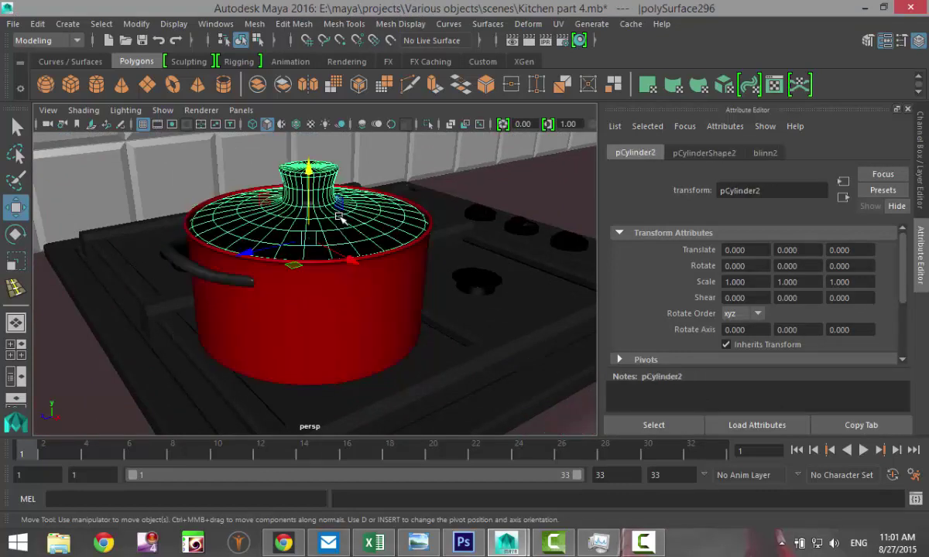
pyautogui.click(362, 322)
pyautogui.click(321, 199)
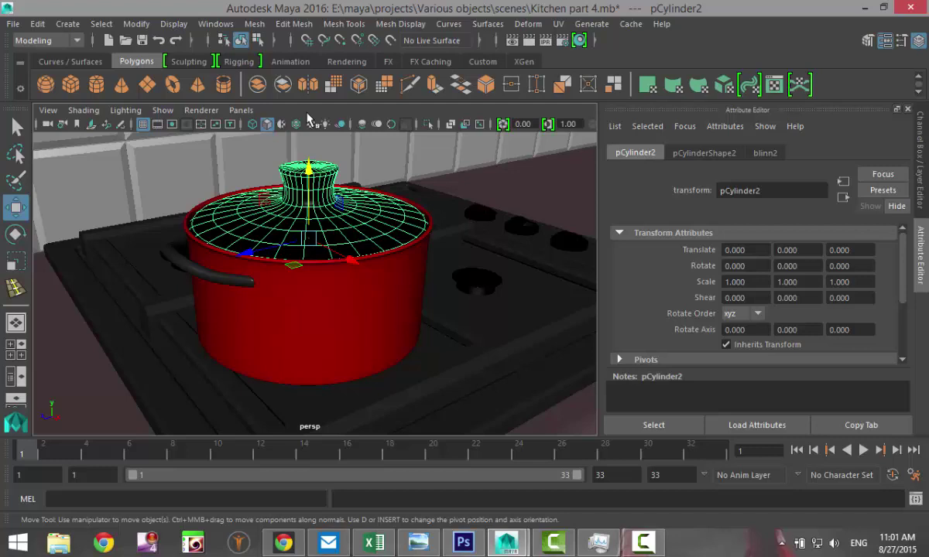
pyautogui.click(135, 24)
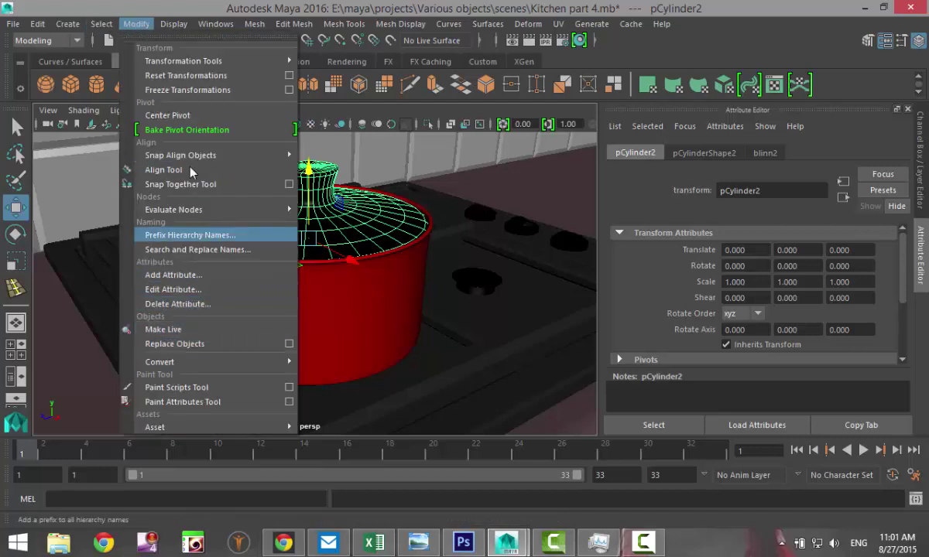
pyautogui.click(176, 115)
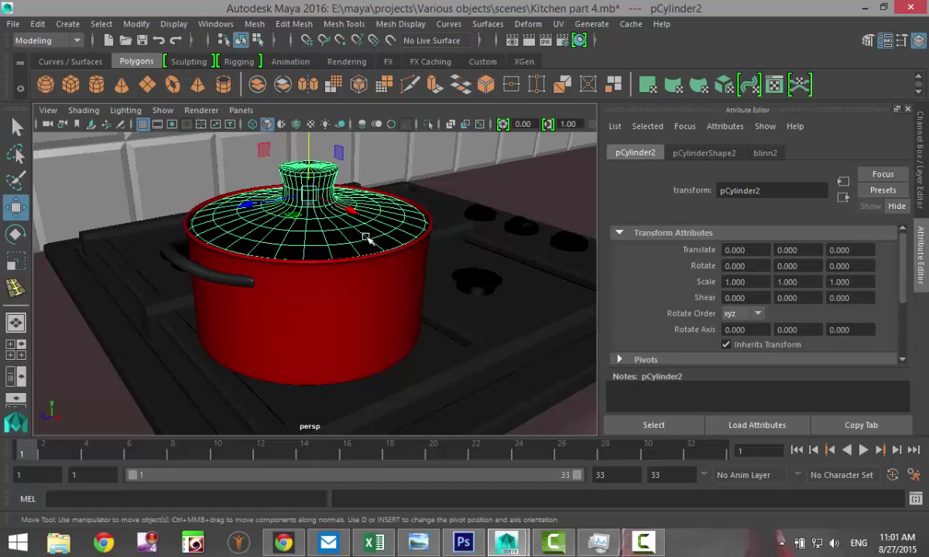
# Delete the pot lid's history and freeze its transformations.
pyautogui.click(36, 24)
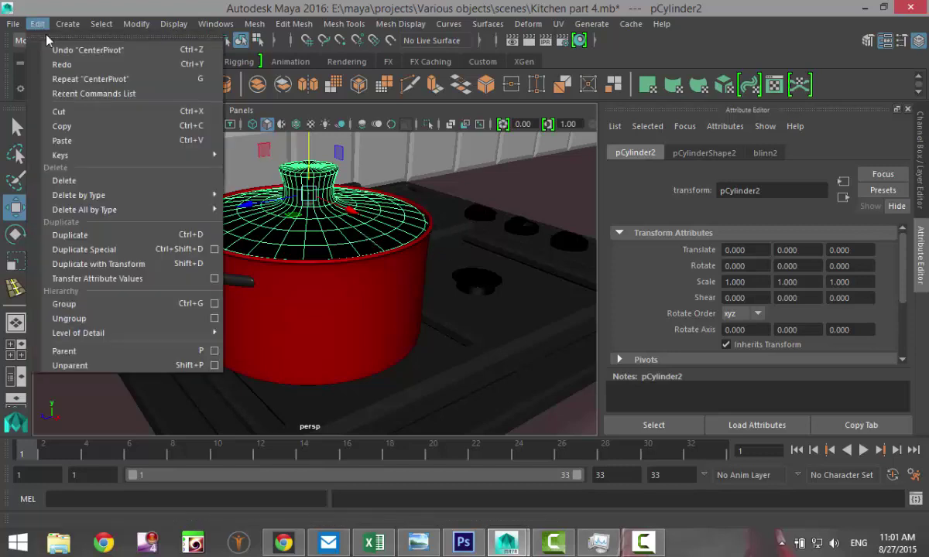
pyautogui.moveTo(155, 196)
pyautogui.click(264, 211)
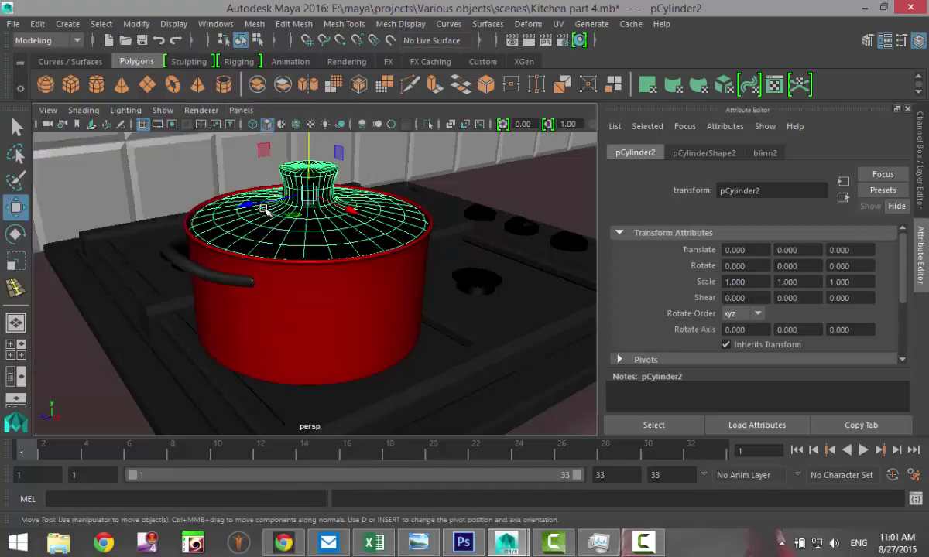
pyautogui.click(137, 24)
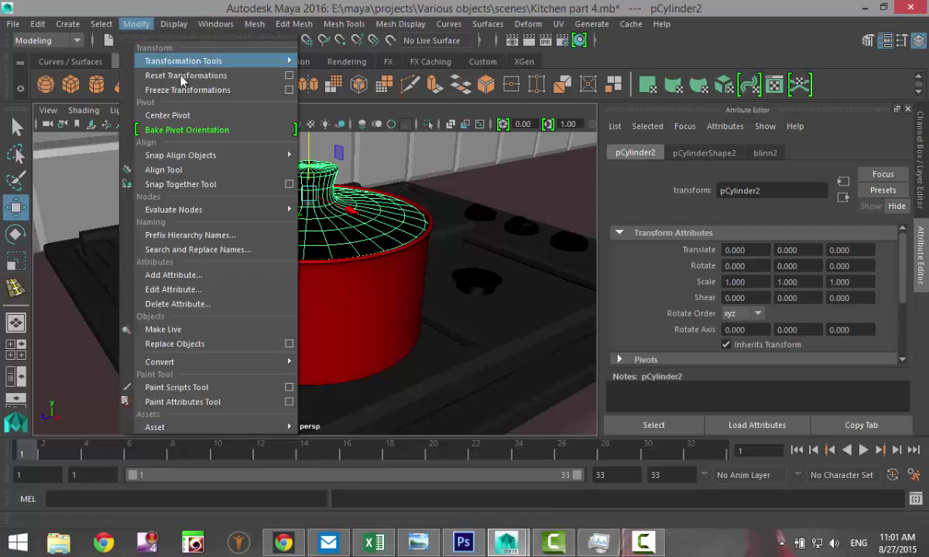
pyautogui.click(203, 91)
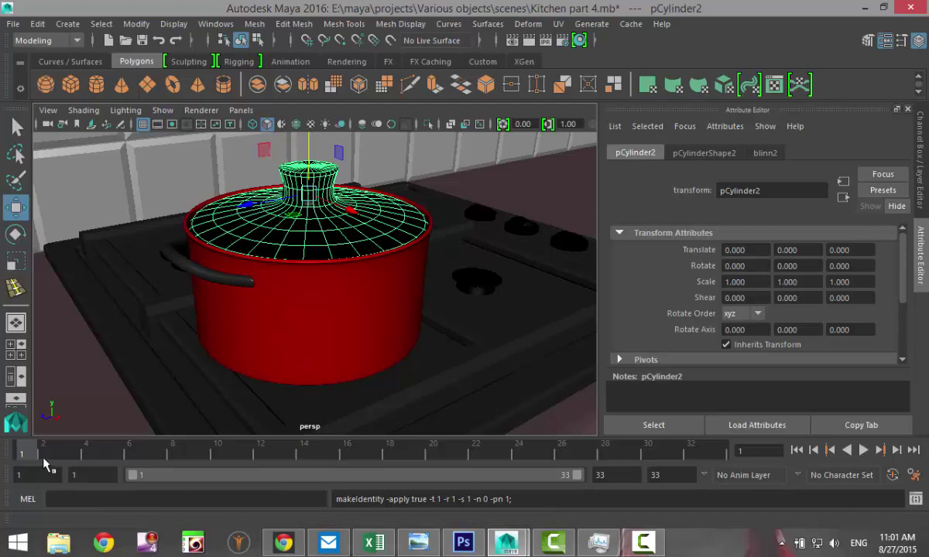
pyautogui.hotkey('alt', 'v')
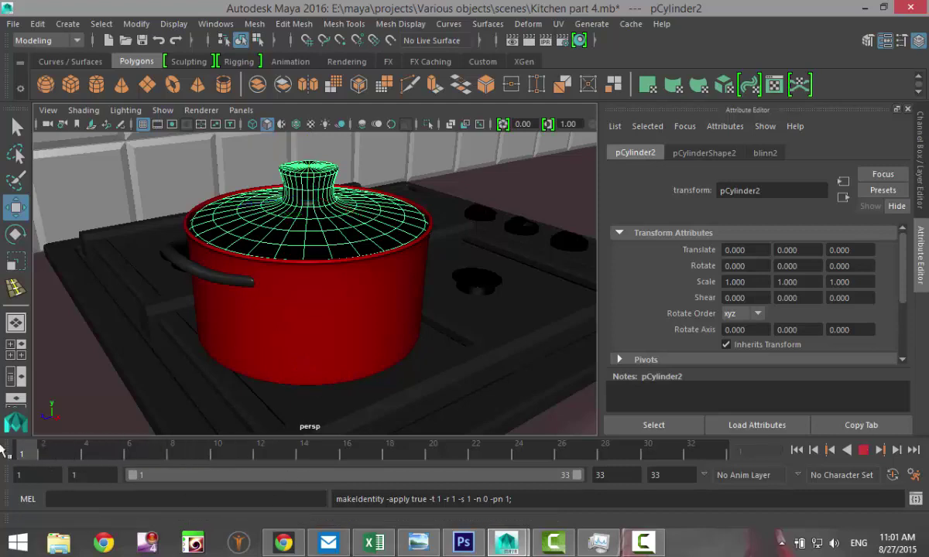
pyautogui.hotkey('alt', 'v')
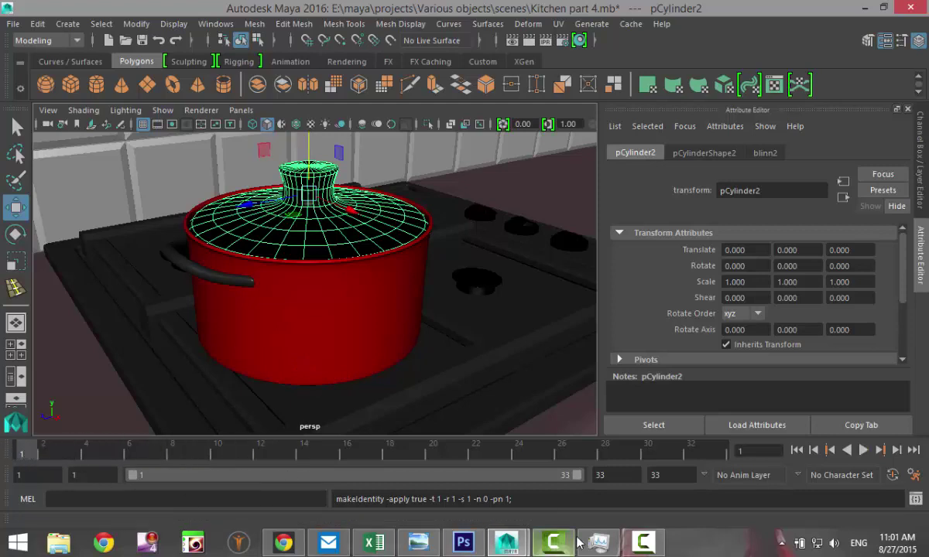
pyautogui.doubleClick(600, 474)
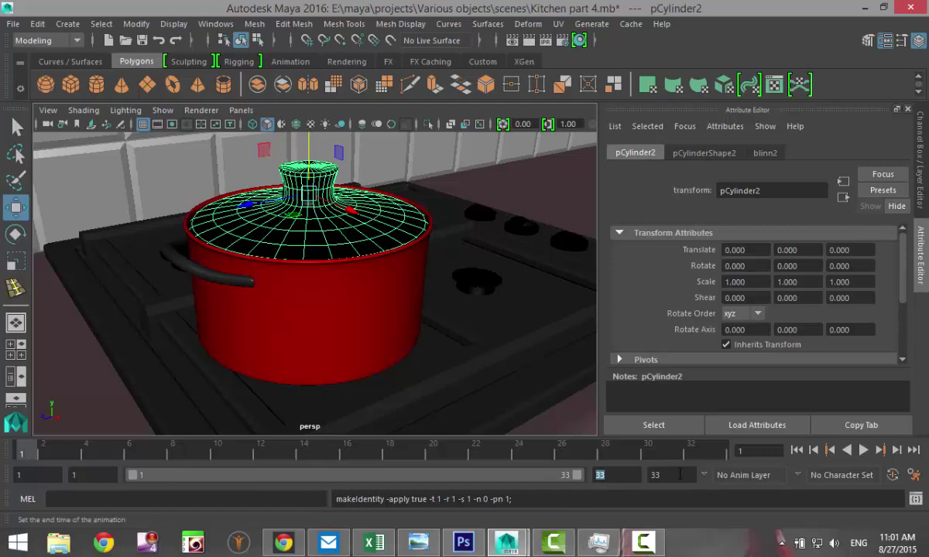
pyautogui.doubleClick(667, 475)
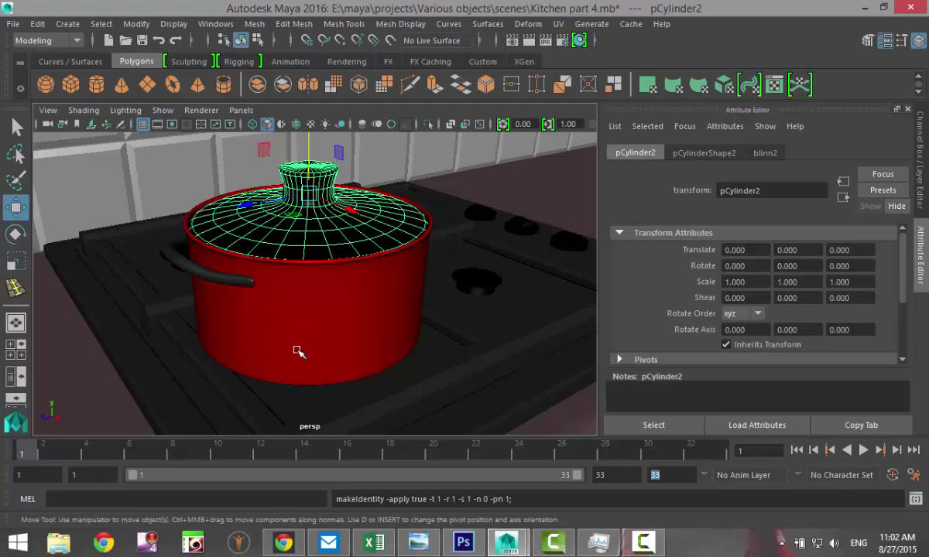
pyautogui.rightClick(29, 455)
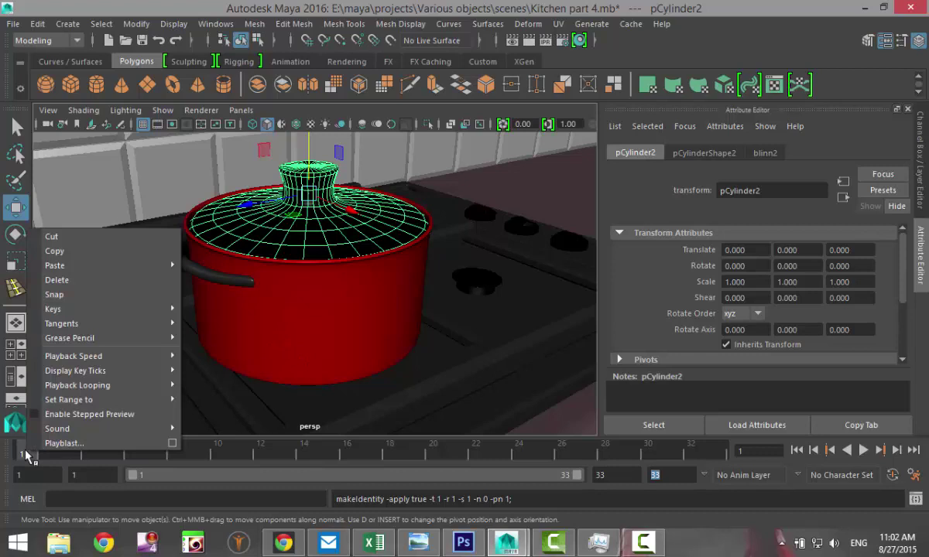
pyautogui.moveTo(108, 399)
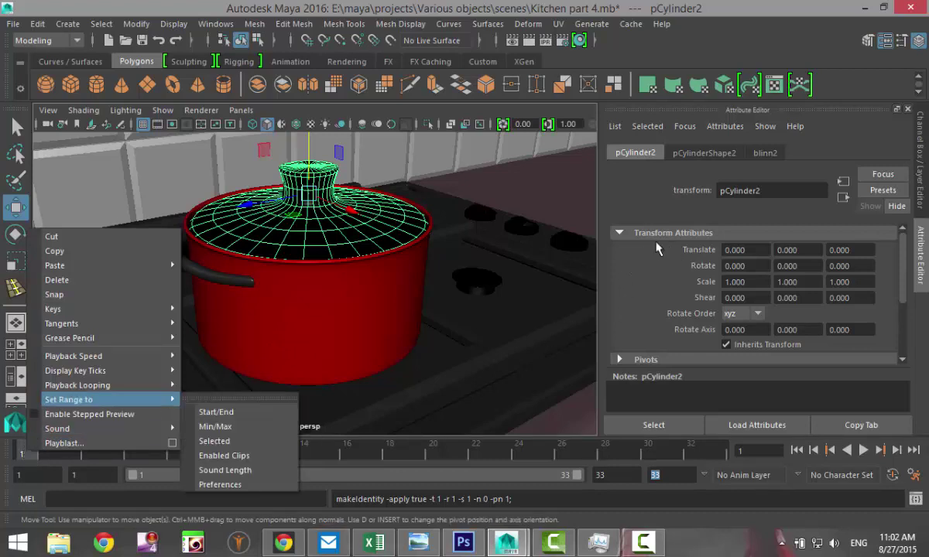
pyautogui.click(484, 193)
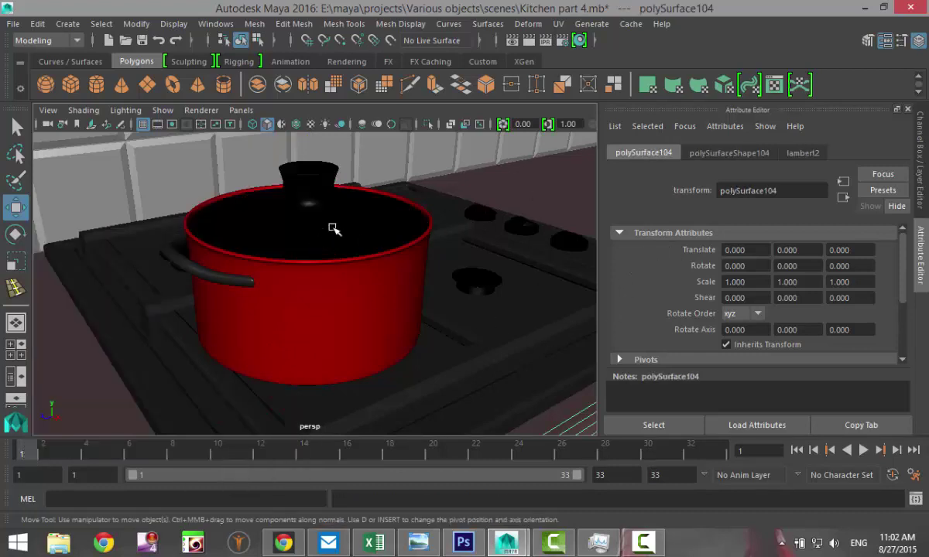
# Try raising the pot lid slightly along the vertical axis, and undo the move.
pyautogui.click(311, 213)
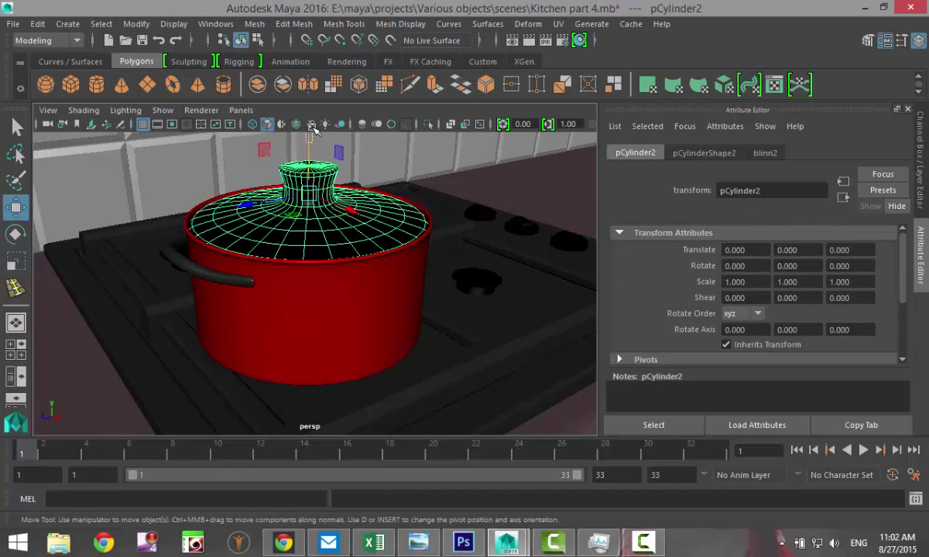
pyautogui.click(317, 145)
pyautogui.click(309, 176)
pyautogui.click(382, 292)
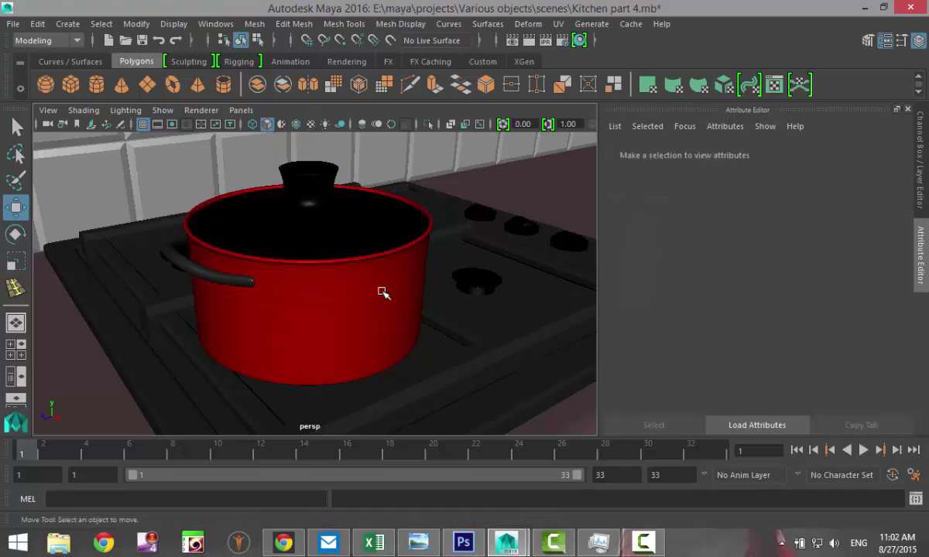
pyautogui.scroll(-5, 382, 292)
pyautogui.click(312, 236)
pyautogui.moveTo(312, 180)
pyautogui.mouseDown()
pyautogui.moveTo(311, 149)
pyautogui.moveTo(320, 174)
pyautogui.moveTo(309, 171)
pyautogui.mouseUp()
pyautogui.hotkey('ctrl', 'z')
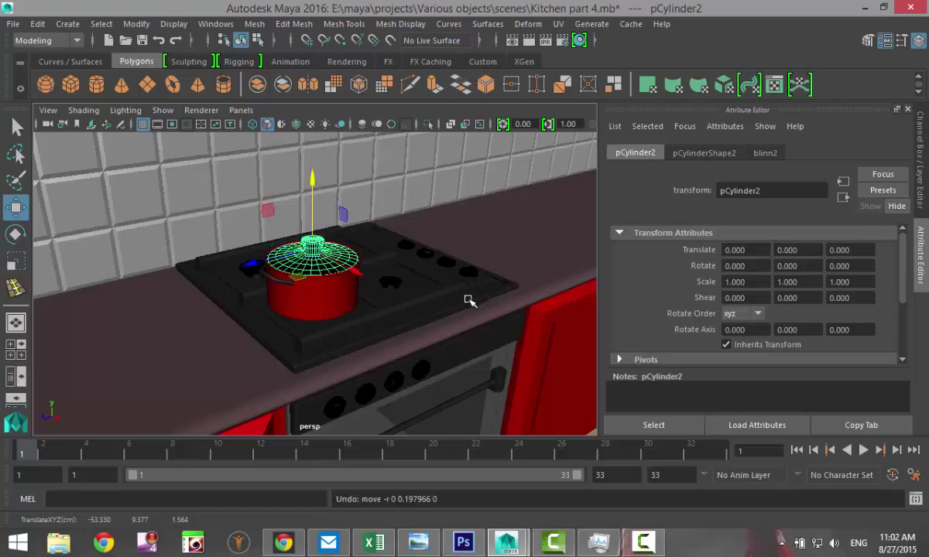
# Set a key on the pot lid's Translate Y at 0 on frame 1.
pyautogui.scroll(5, 421, 330)
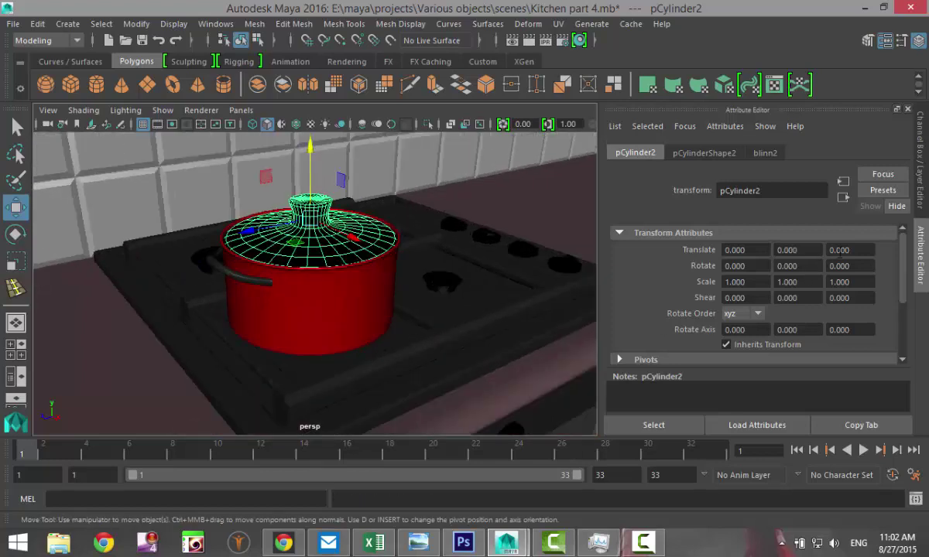
pyautogui.rightClick(802, 250)
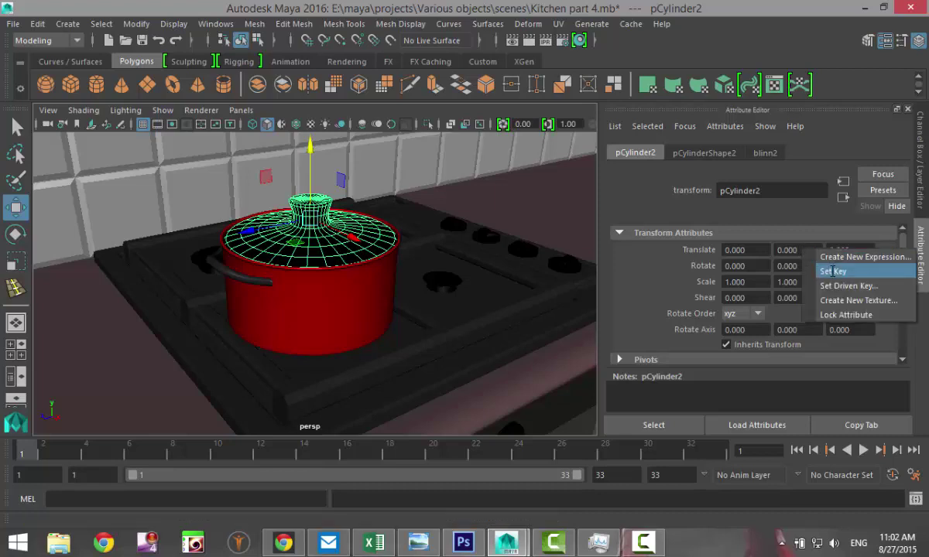
pyautogui.click(832, 271)
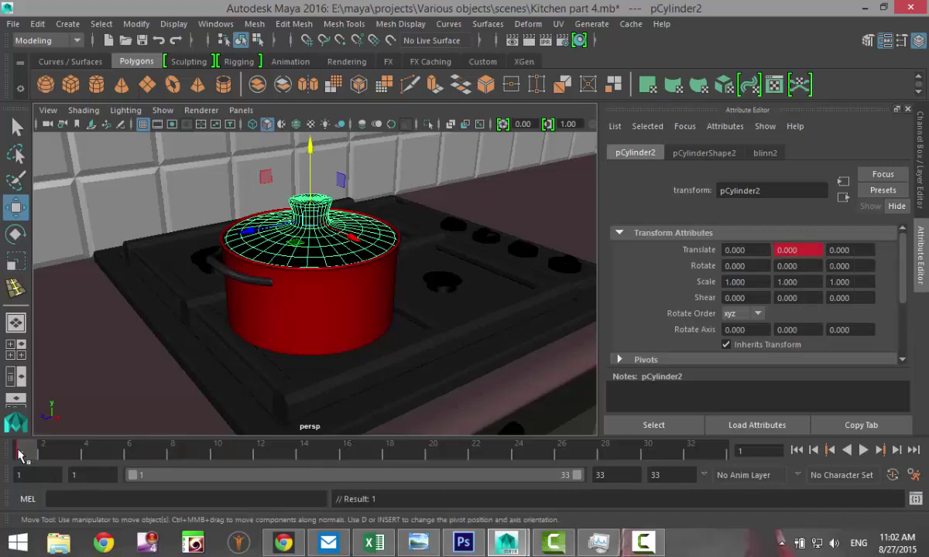
# Go to frame 33 and set a key on the lid's Translate Y at 0.
pyautogui.hotkey('alt', 'v')
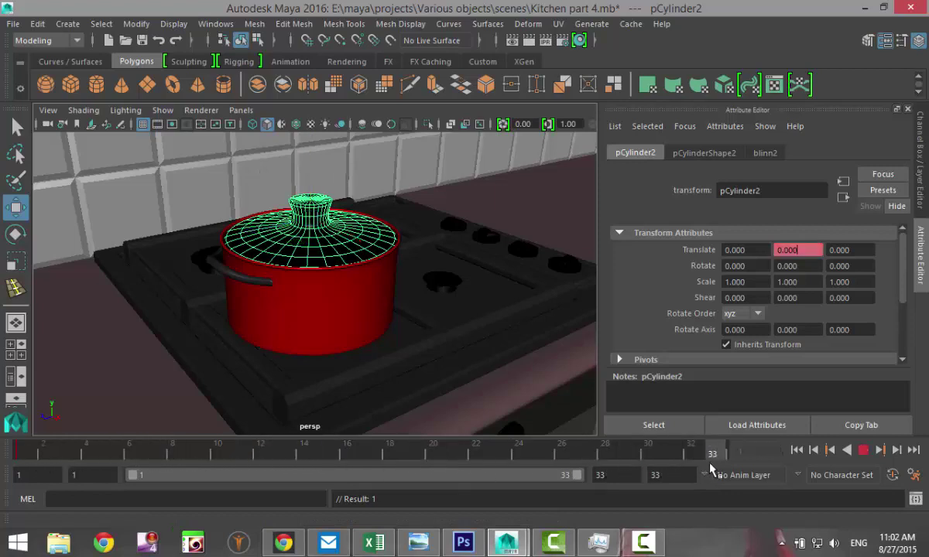
pyautogui.hotkey('alt', 'v')
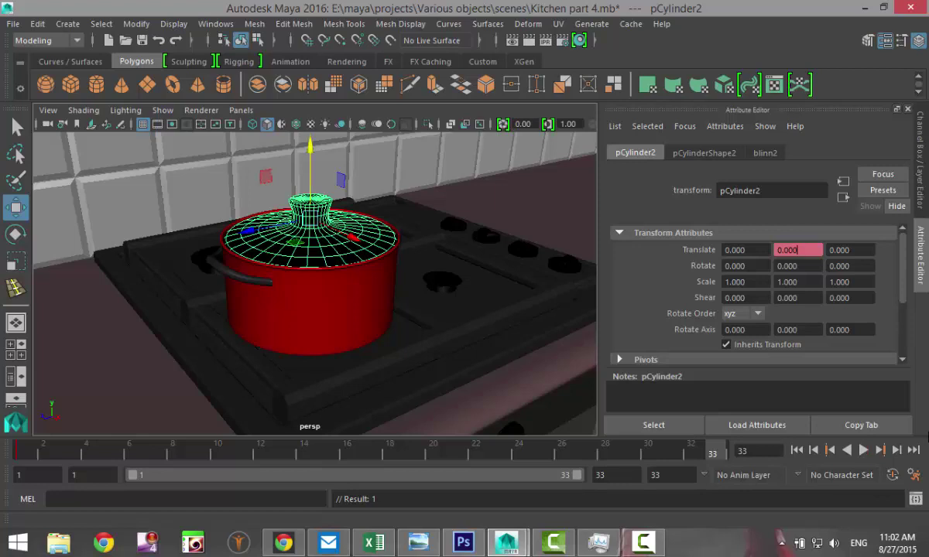
pyautogui.rightClick(803, 250)
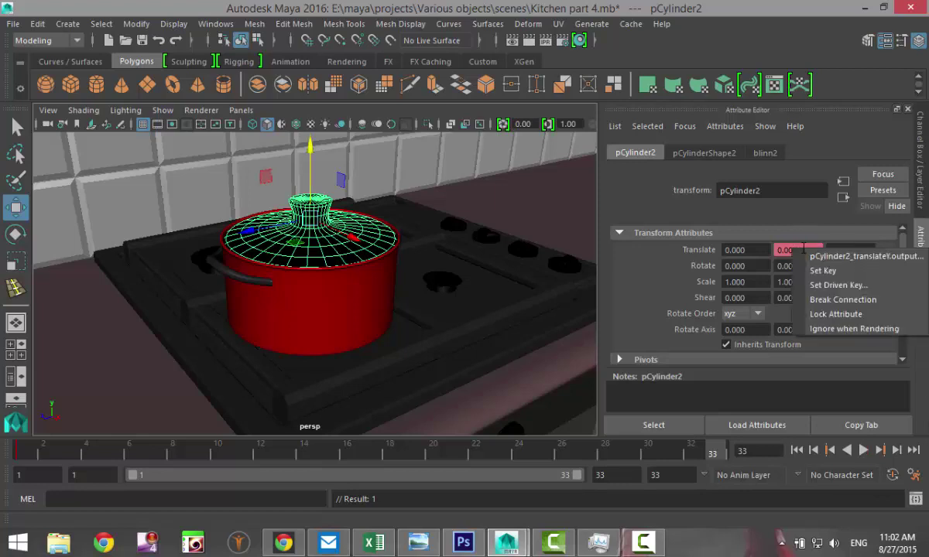
pyautogui.click(829, 269)
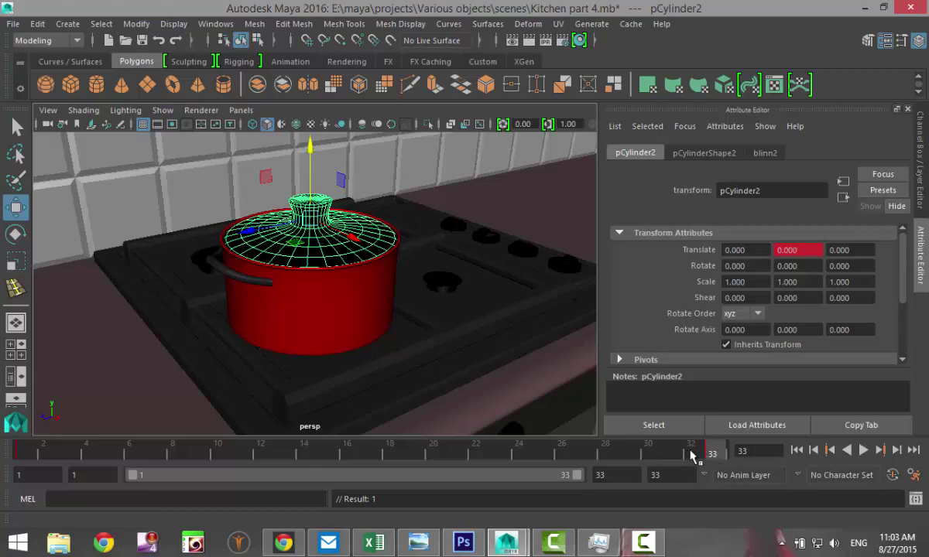
# Go to frame 17 and raise the lid to a Translate Y of about 0.305.
pyautogui.hotkey('alt', 'v')
pyautogui.moveTo(438, 458); pyautogui.dragTo(370, 452)
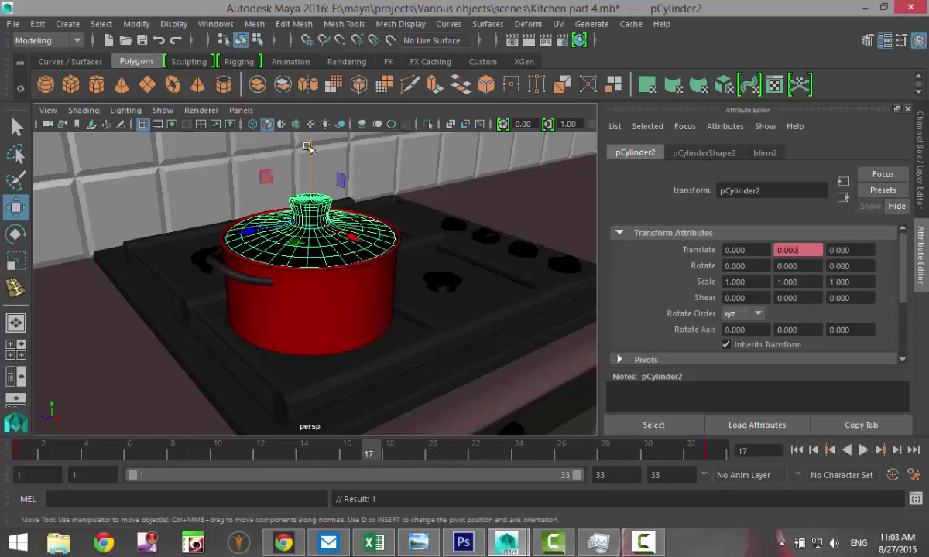
pyautogui.moveTo(308, 147); pyautogui.dragTo(308, 145)
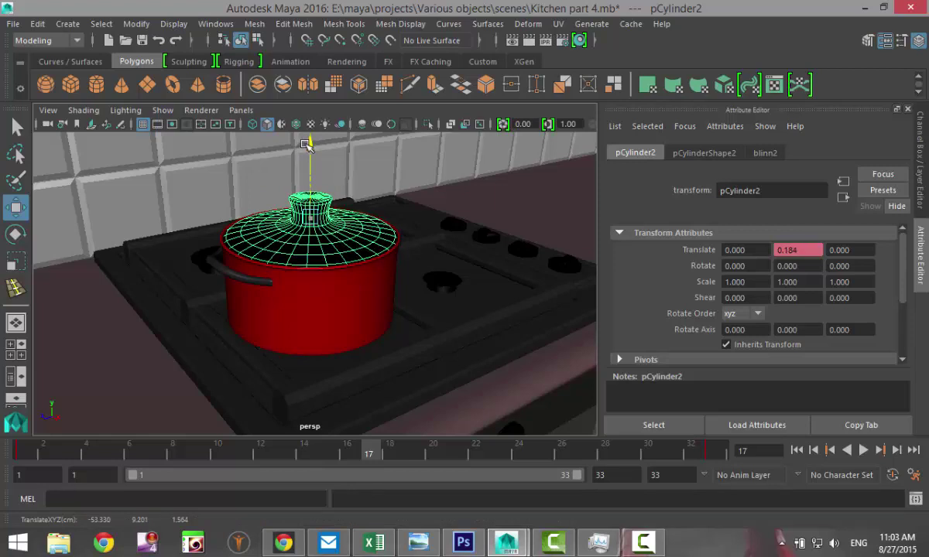
pyautogui.moveTo(306, 145)
pyautogui.mouseDown()
pyautogui.moveTo(310, 112)
pyautogui.moveTo(317, 143)
pyautogui.mouseUp()
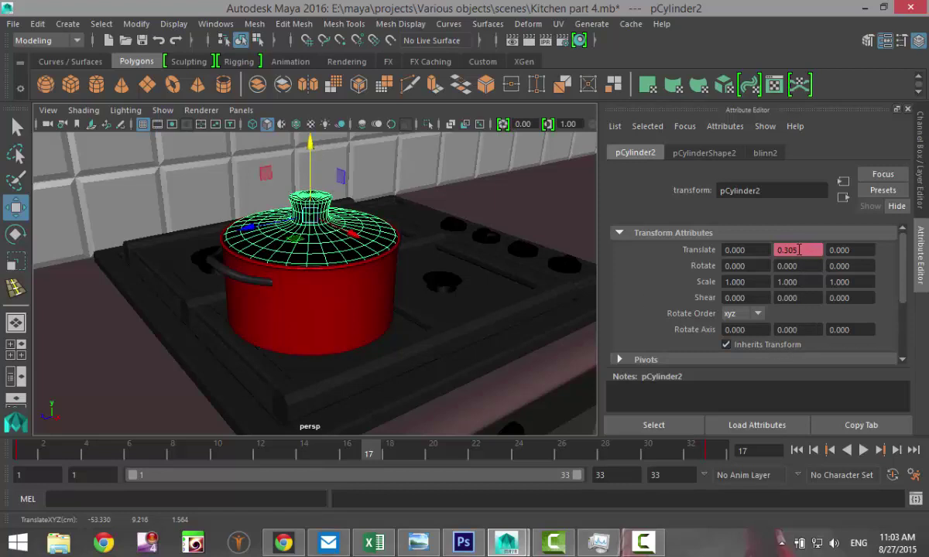
# Key the lid's raised Translate Y on frame 17 and play back the animation.
pyautogui.rightClick(788, 250)
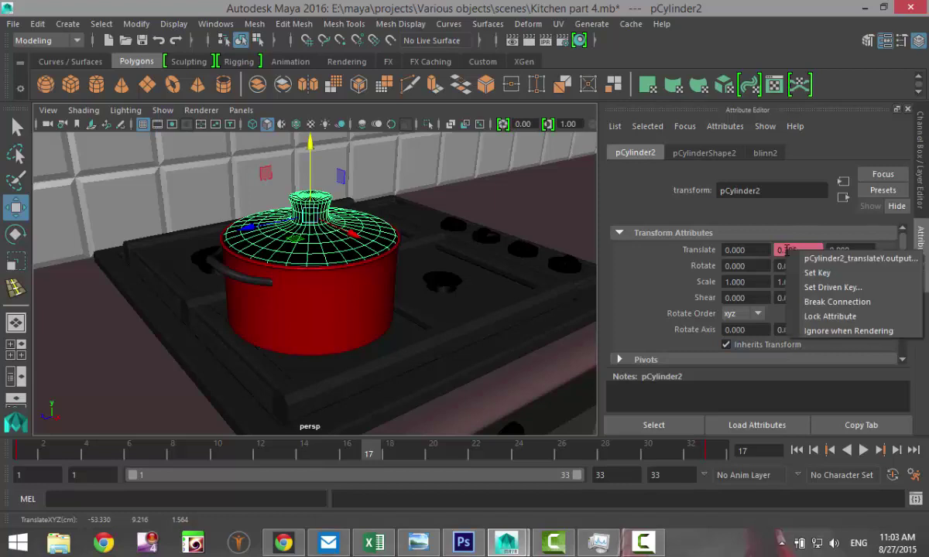
pyautogui.click(811, 269)
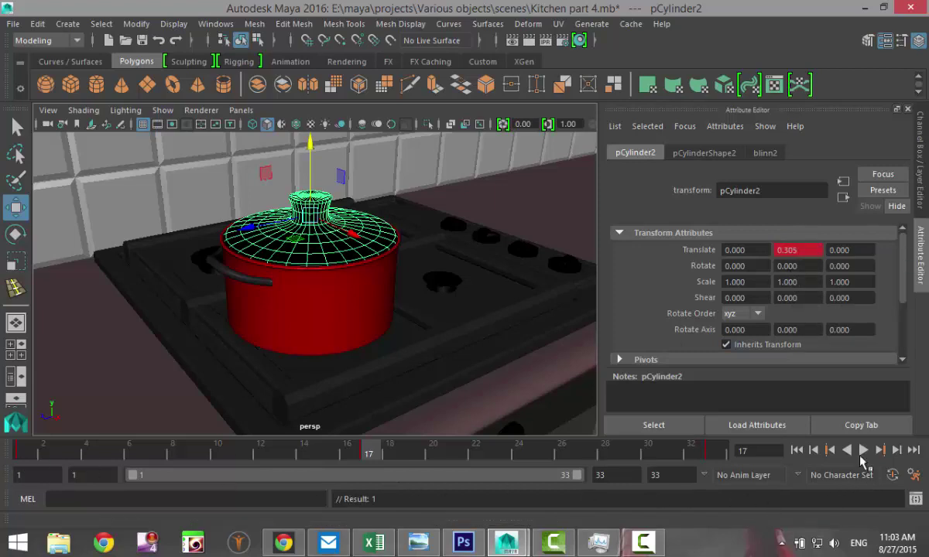
pyautogui.click(862, 451)
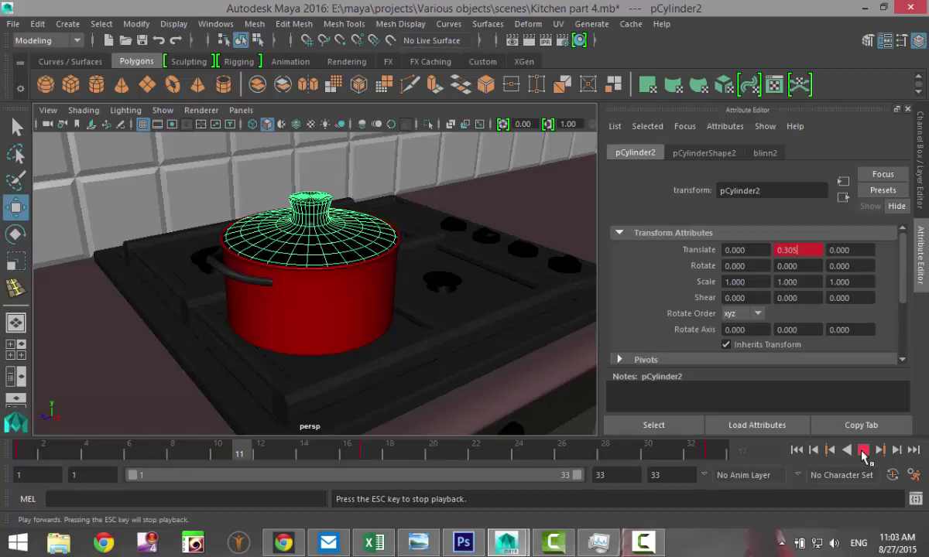
pyautogui.click(863, 451)
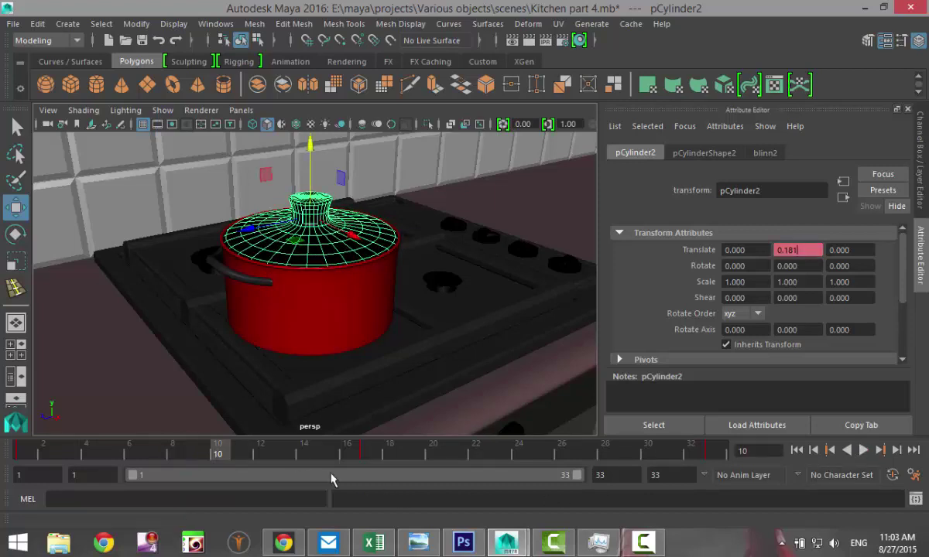
# Stop playback, go to frame 9 and rotate the pot lid slightly about its X axis, to about 0.226.
pyautogui.hotkey('alt', 'v')
pyautogui.click(10, 448)
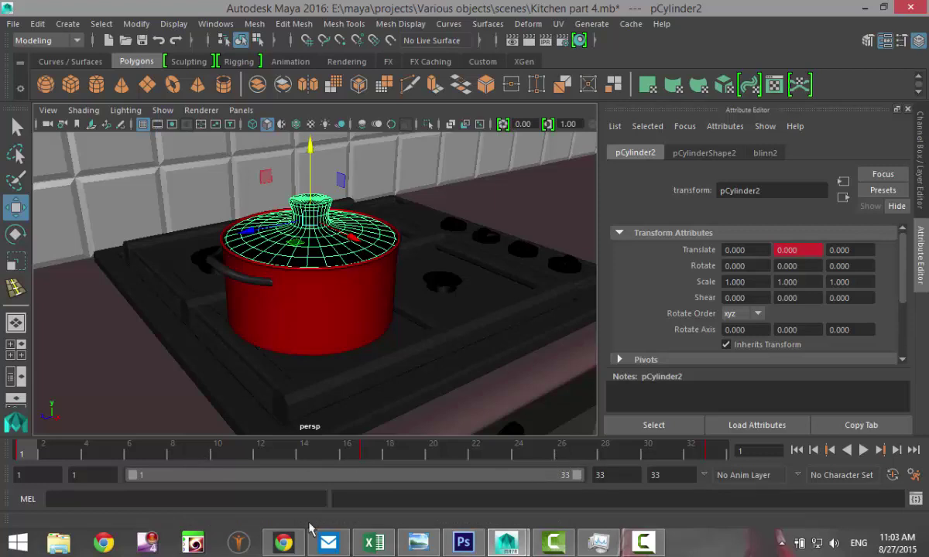
pyautogui.moveTo(21, 458); pyautogui.dragTo(192, 469)
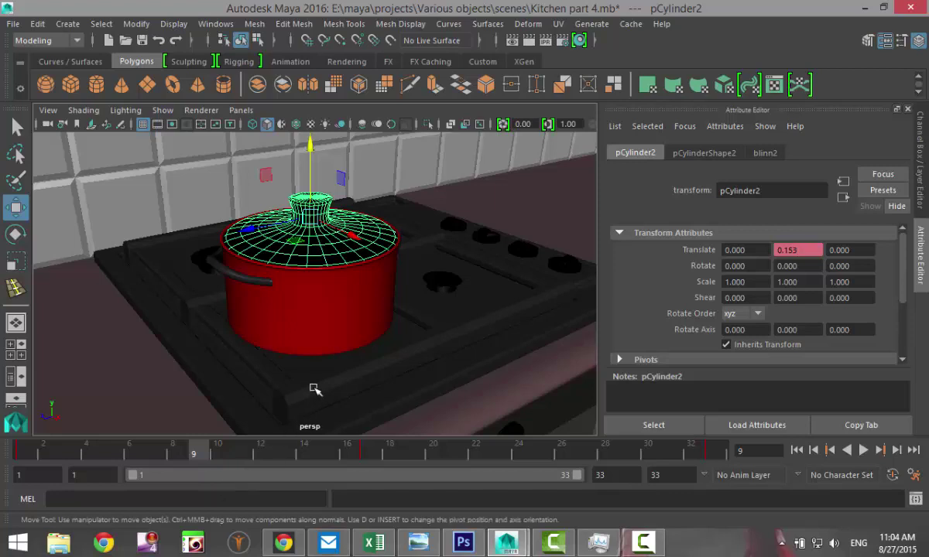
pyautogui.write('e')
pyautogui.press('BackSpace')
pyautogui.hotkey('ctrl', 'z')
pyautogui.hotkey('shift', 'z')
pyautogui.press('e')
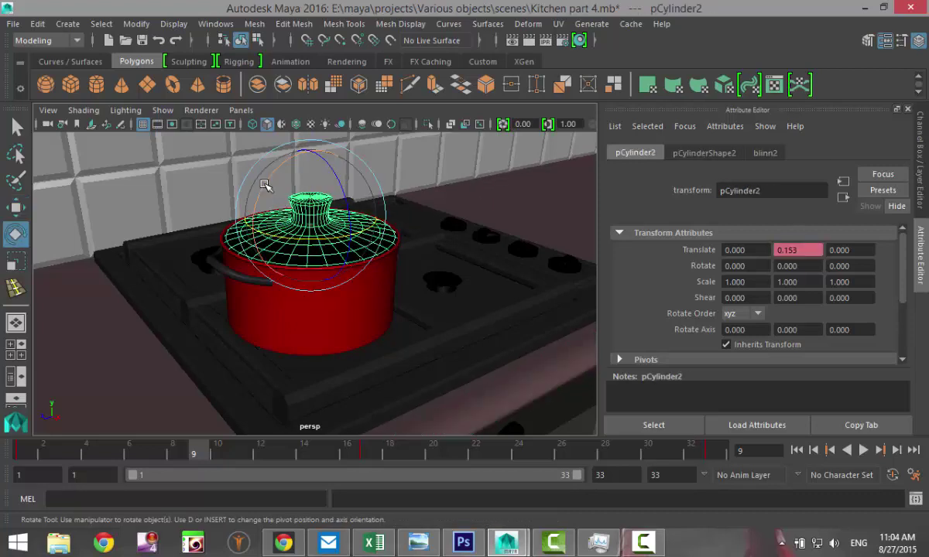
pyautogui.moveTo(264, 185)
pyautogui.mouseDown()
pyautogui.moveTo(249, 175)
pyautogui.moveTo(262, 187)
pyautogui.mouseUp()
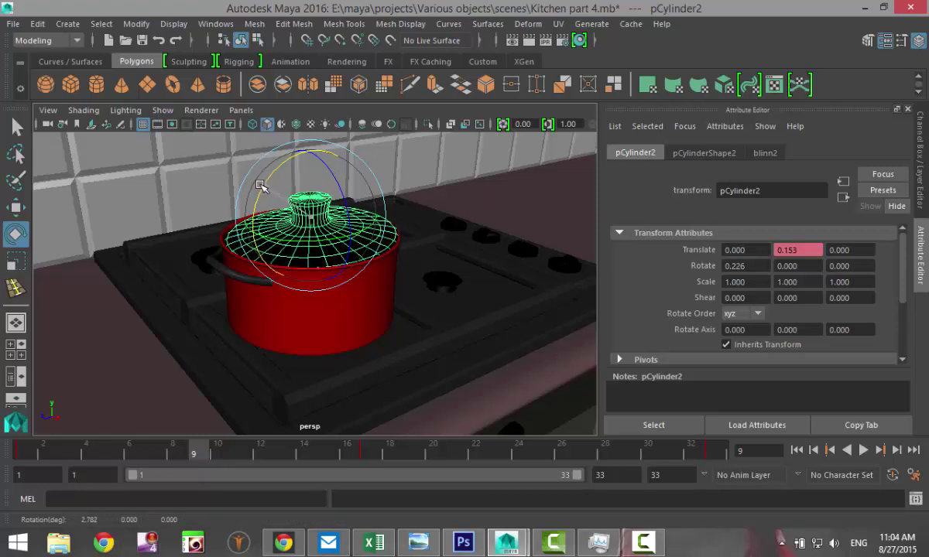
# Set the lid's Rotate X to 0.2 and key it on frame 9.
pyautogui.click(757, 266)
pyautogui.write('0.2')
pyautogui.press('Return')
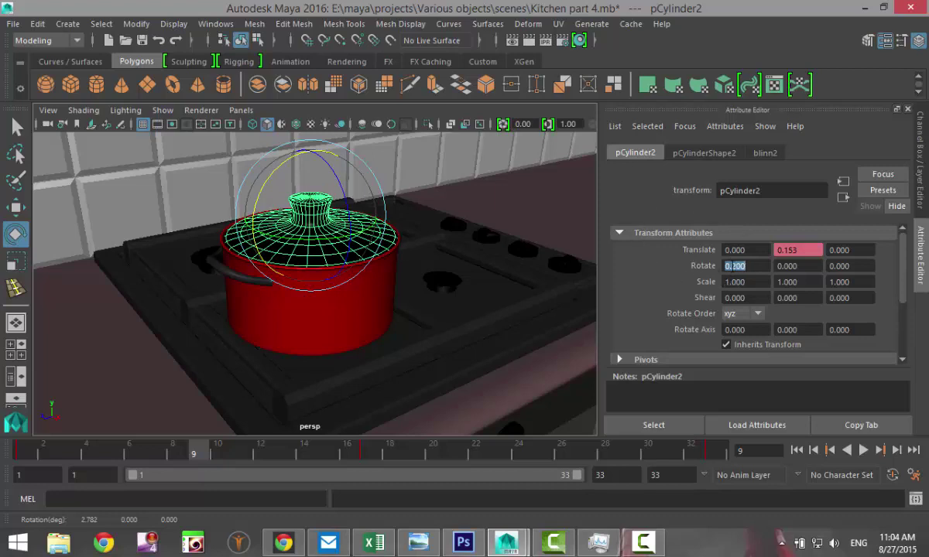
pyautogui.rightClick(745, 266)
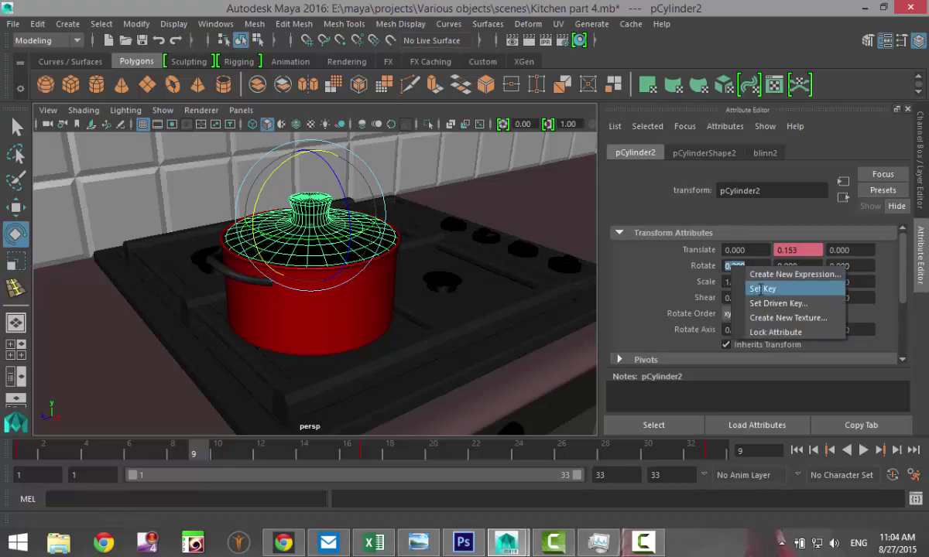
pyautogui.click(760, 288)
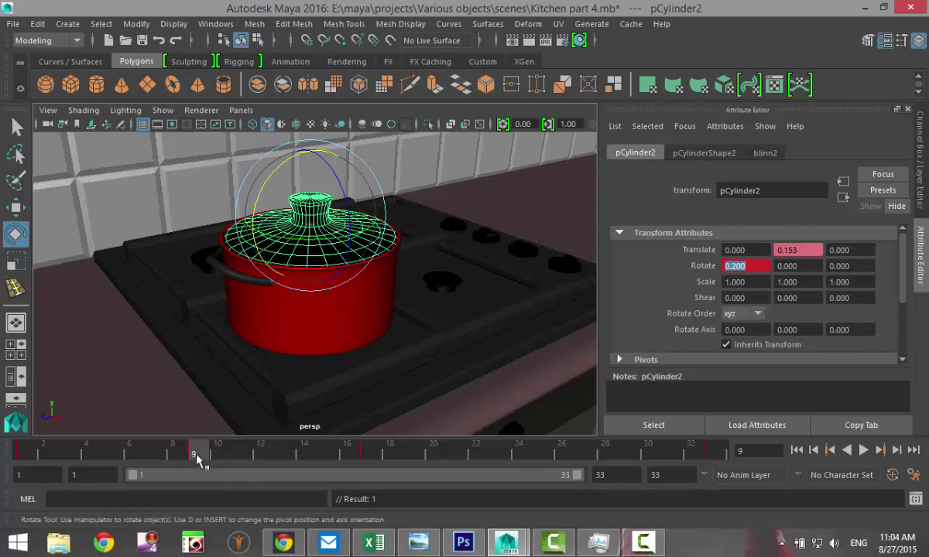
# Go to frame 25 and tilt the lid the opposite way, with a Rotate X of -2.5.
pyautogui.moveTo(196, 460); pyautogui.dragTo(540, 468)
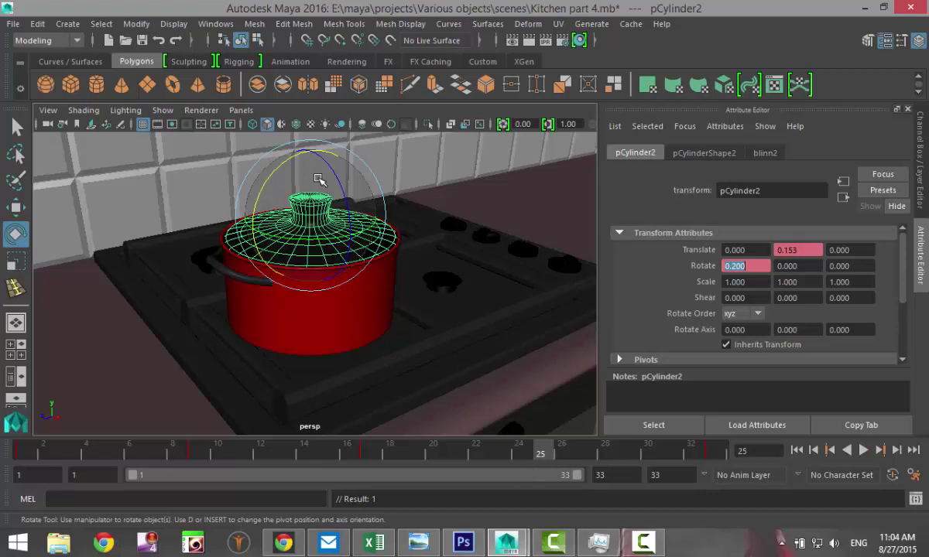
pyautogui.moveTo(258, 171)
pyautogui.mouseDown()
pyautogui.moveTo(250, 175)
pyautogui.moveTo(267, 184)
pyautogui.mouseUp()
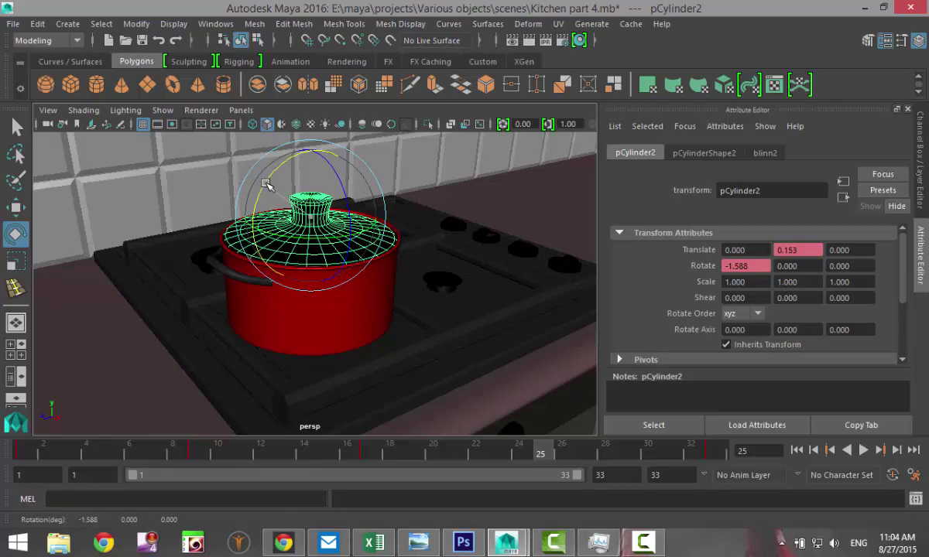
pyautogui.click(759, 267)
pyautogui.write('-2.5')
pyautogui.press('Return')
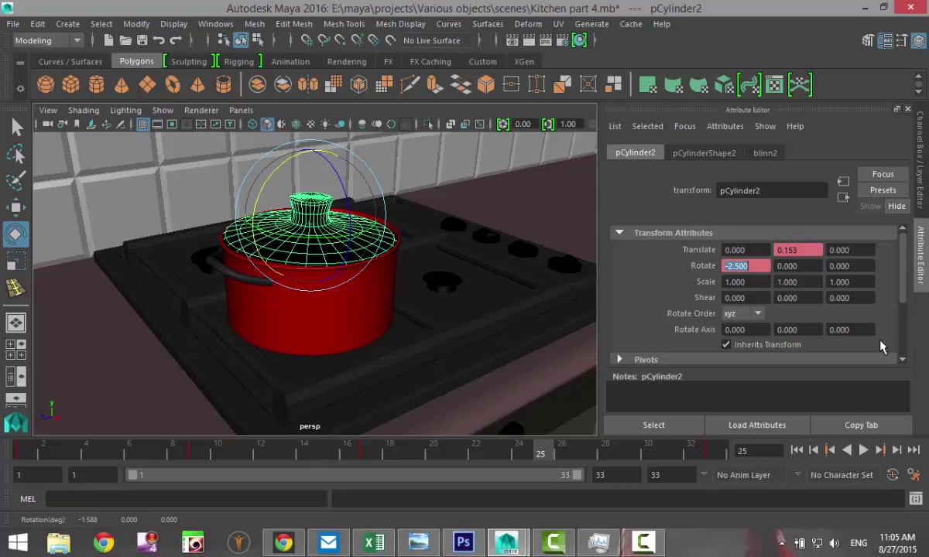
# Reduce the lid's tilt to a Rotate X of -2 and finally -1.5, and key it on frame 25.
pyautogui.write('-2')
pyautogui.press('Return')
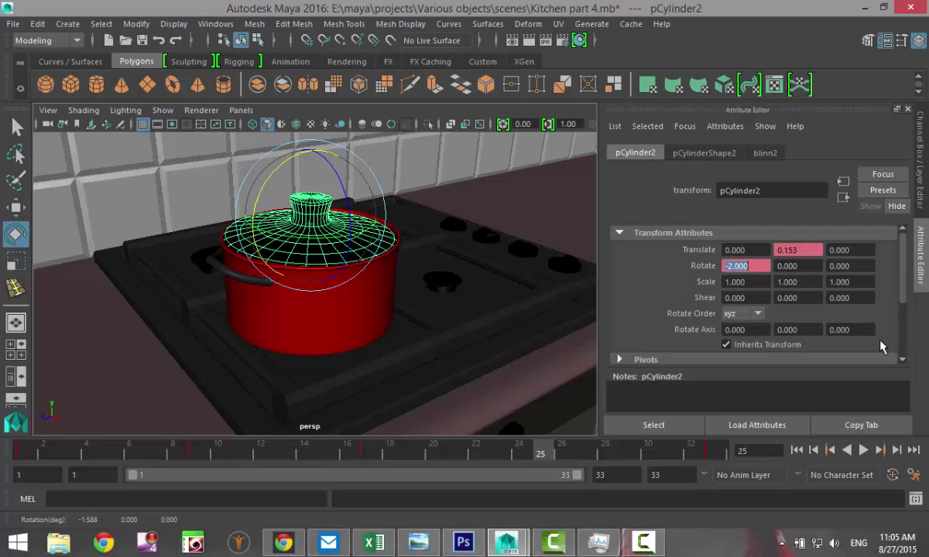
pyautogui.write('-1.5')
pyautogui.press('Return')
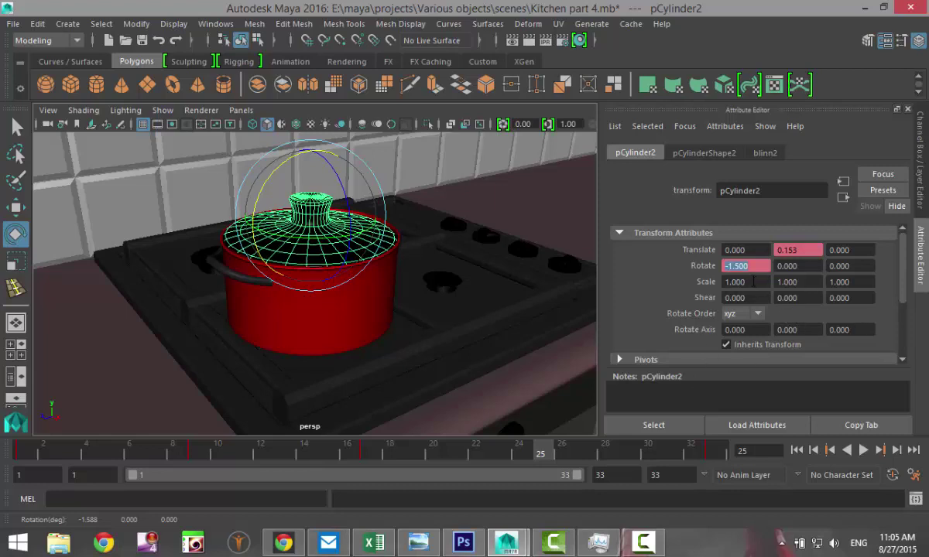
pyautogui.rightClick(745, 266)
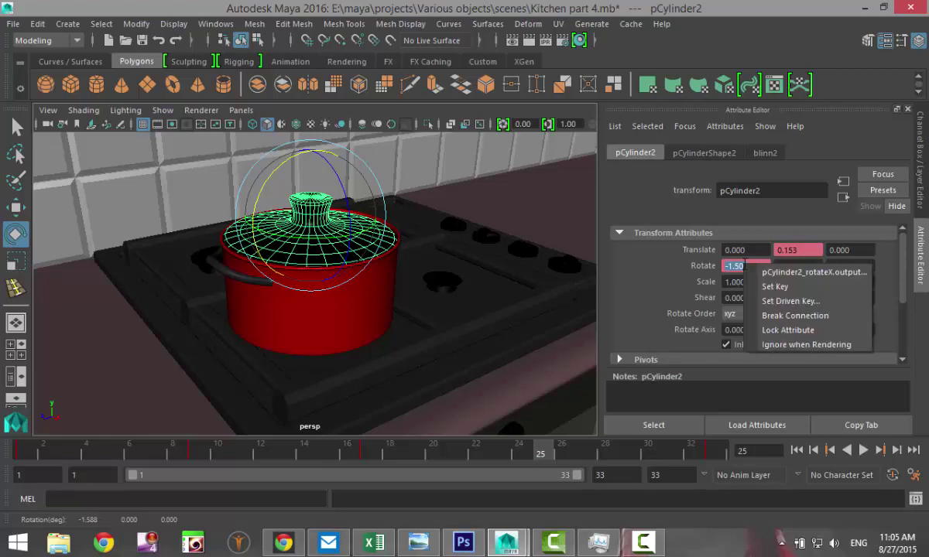
pyautogui.click(774, 287)
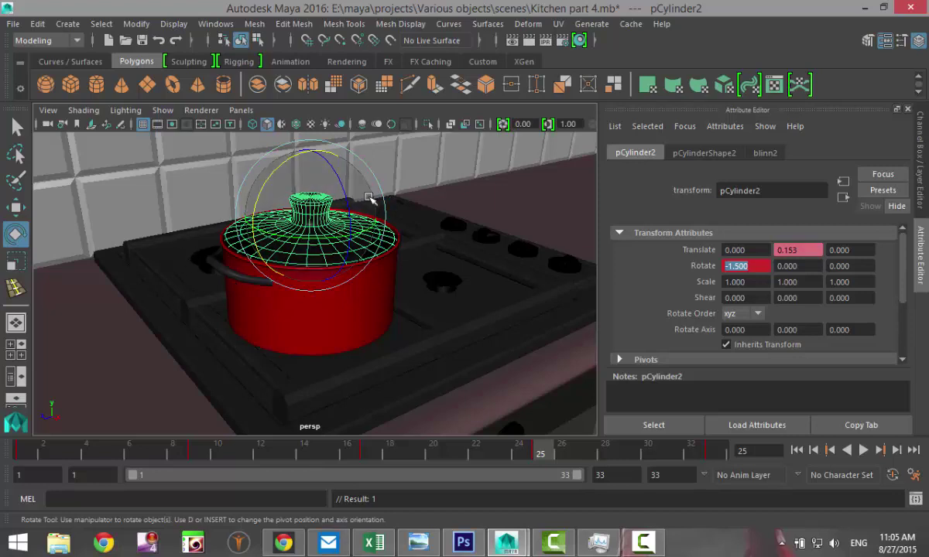
# Rewind to frame 1 and play back the animation to check the lid's rising and tilting motion.
pyautogui.click(796, 450)
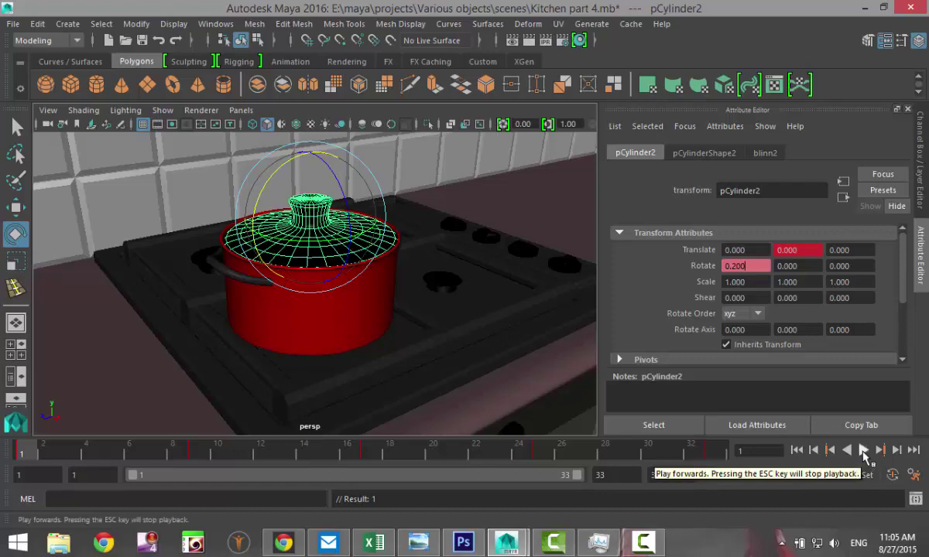
pyautogui.click(863, 452)
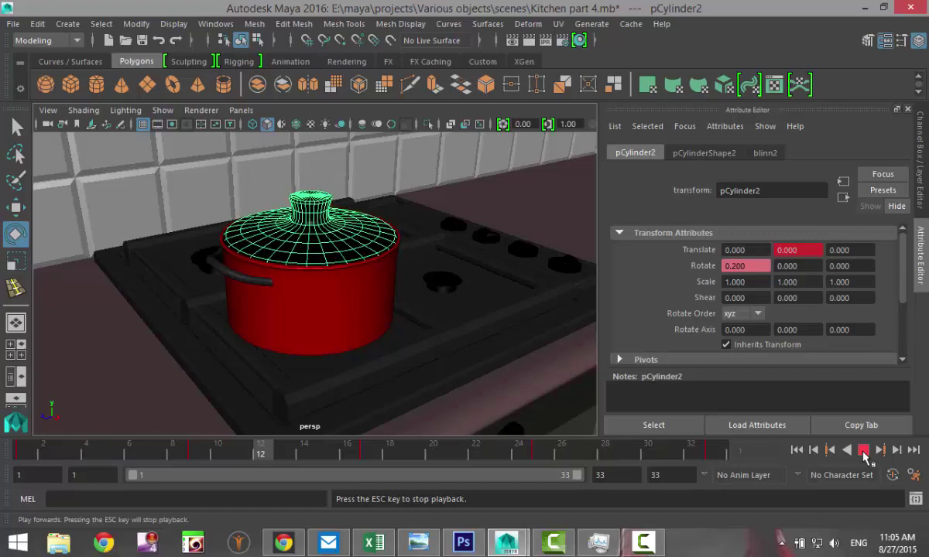
pyautogui.click(864, 451)
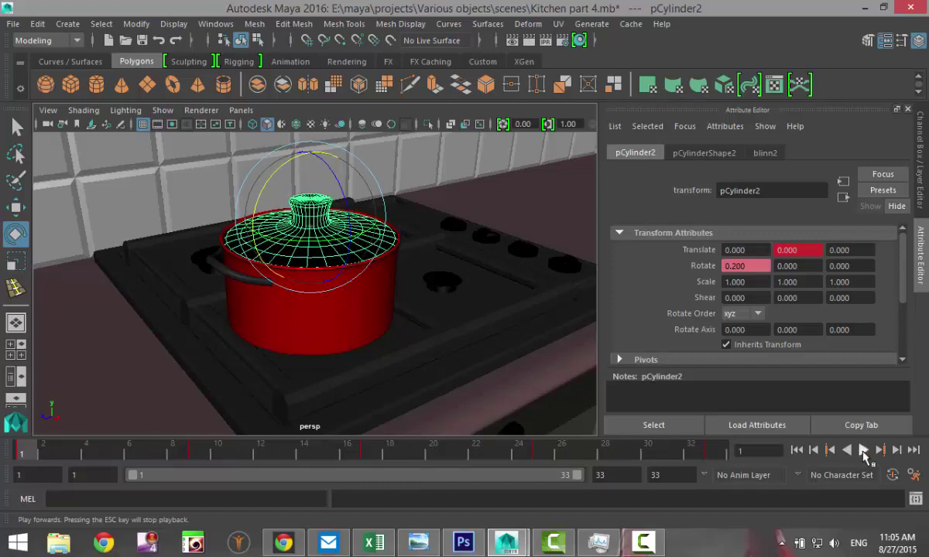